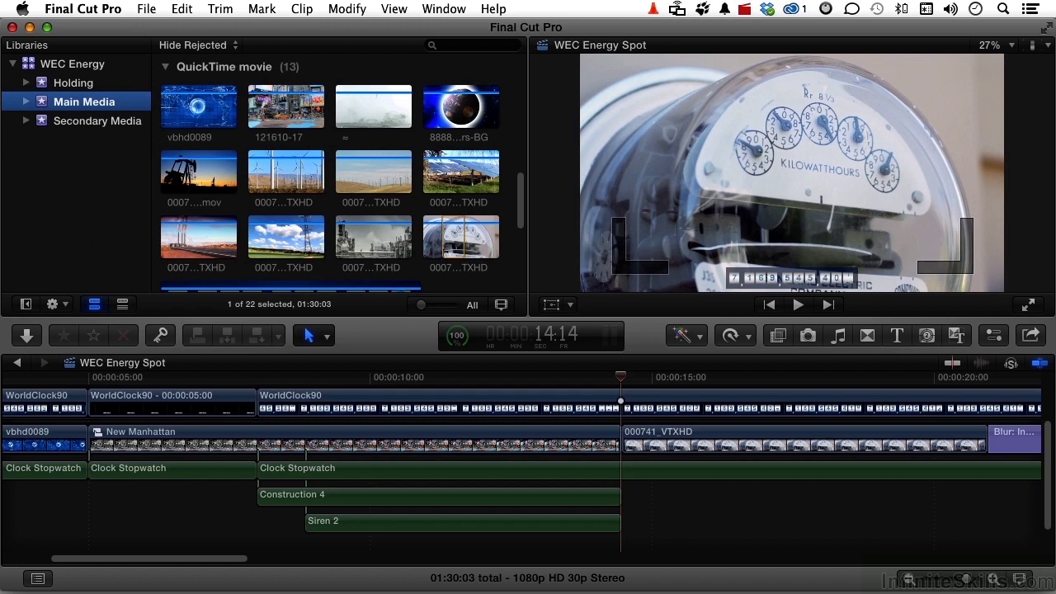
# Move the playhead from 27:01 back to 26:21 and select the 000740_VTXHD factory clip.
pyautogui.hscroll(3, 563, 488)
pyautogui.hscroll(8, 562, 488)
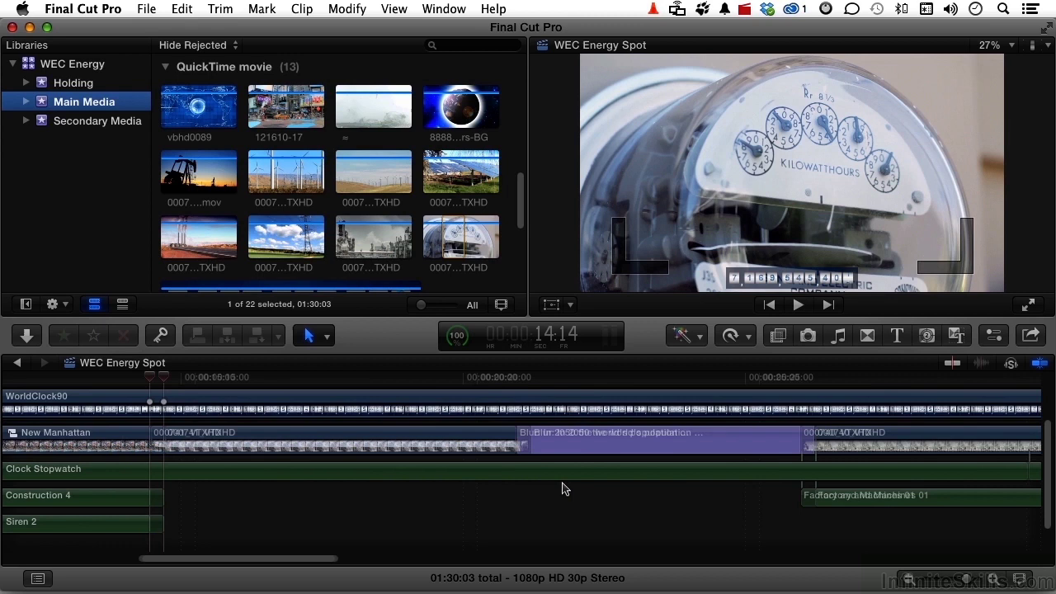
pyautogui.click(669, 379)
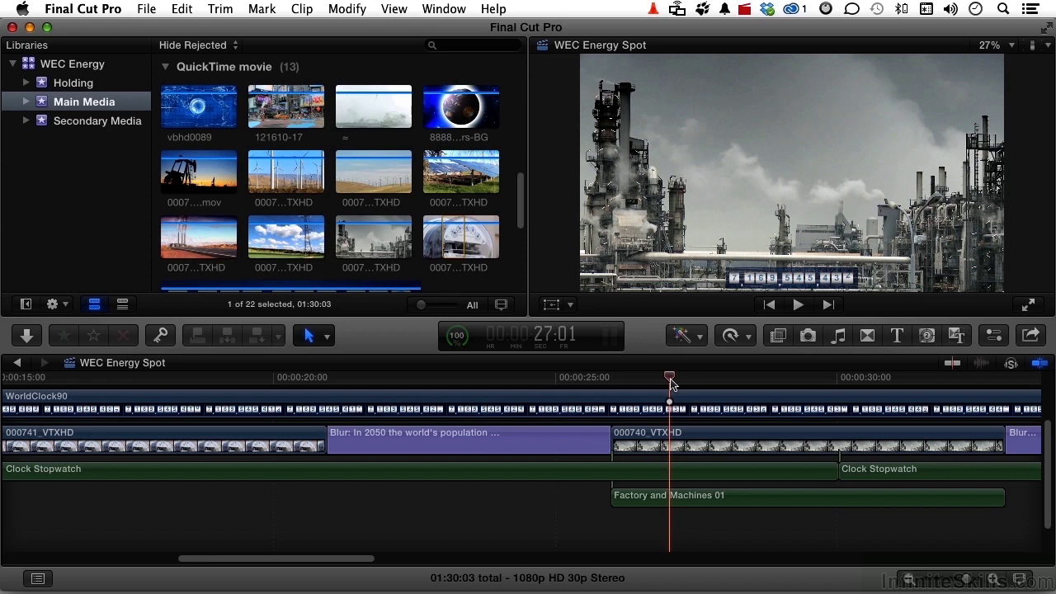
pyautogui.click(650, 381)
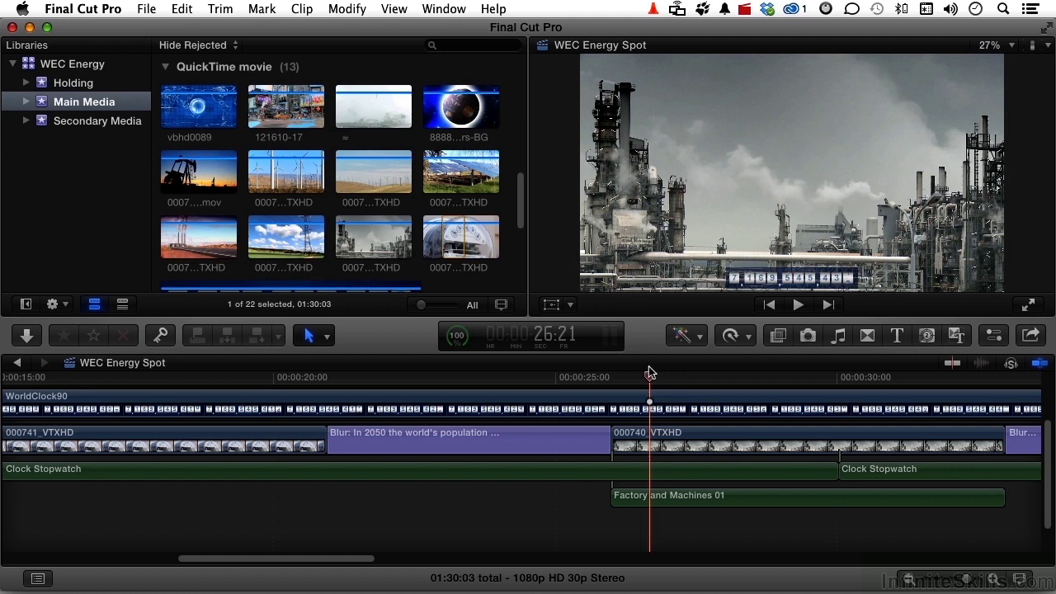
pyautogui.click(660, 439)
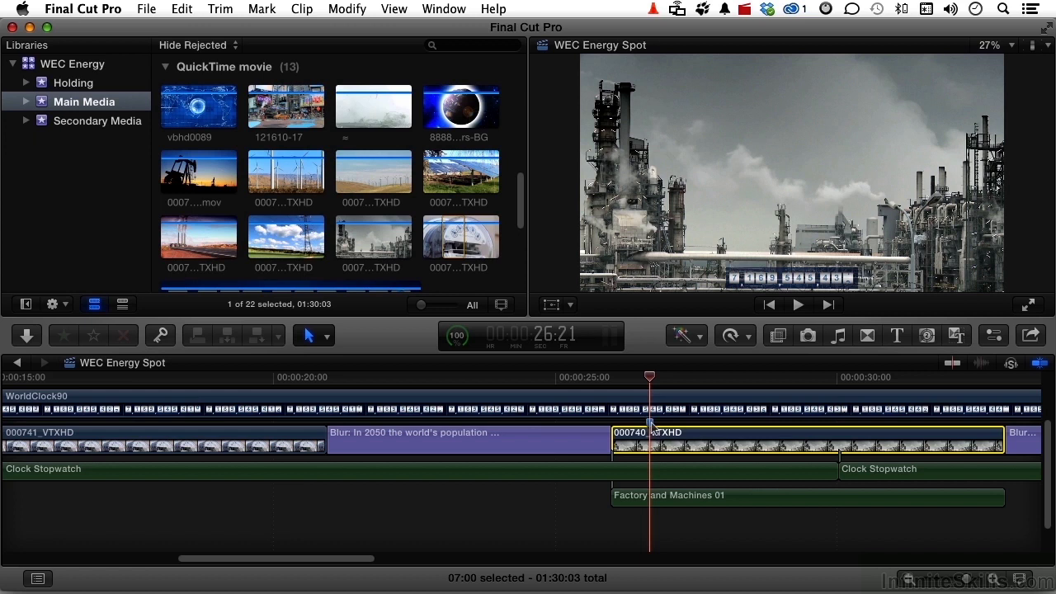
# Rename the 26:21 marker on 000740_VTXHD to 'Text overlay: Oil Refinery'.
pyautogui.doubleClick(650, 423)
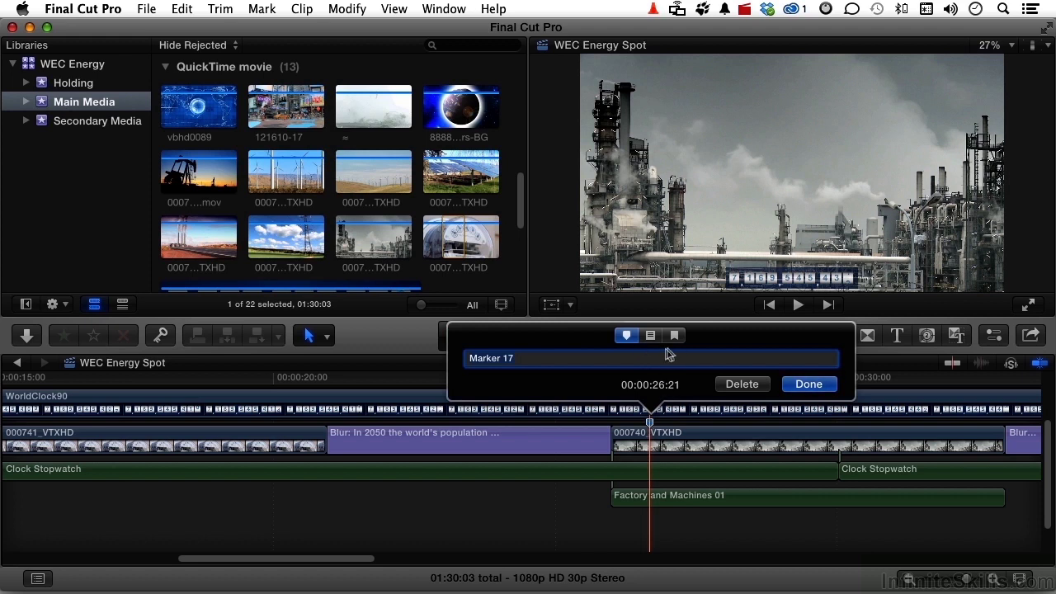
pyautogui.tripleClick(530, 353)
pyautogui.write('Text overlay')
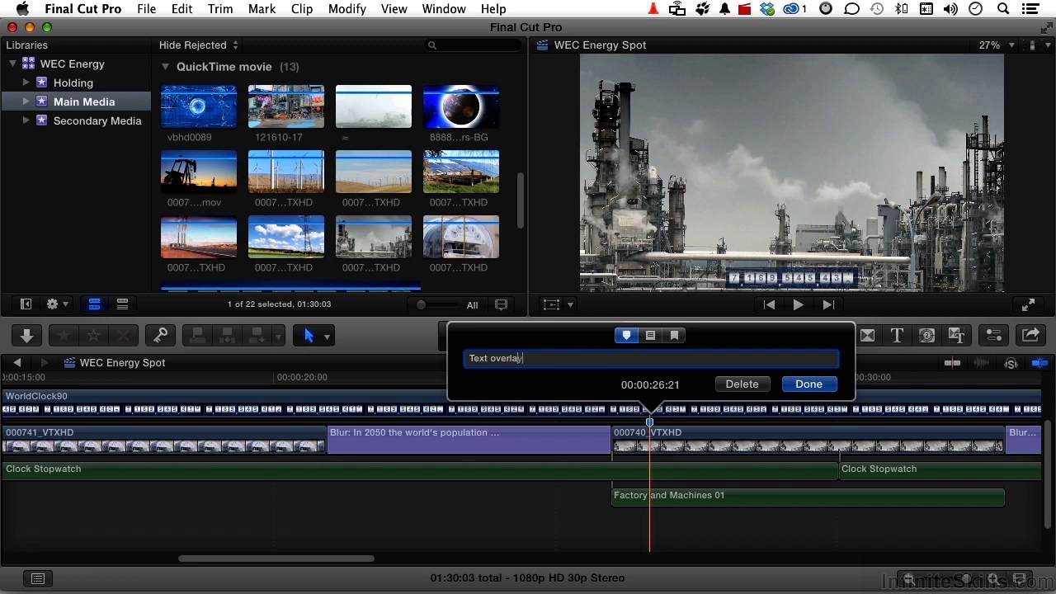
pyautogui.write(': Oil Refin')
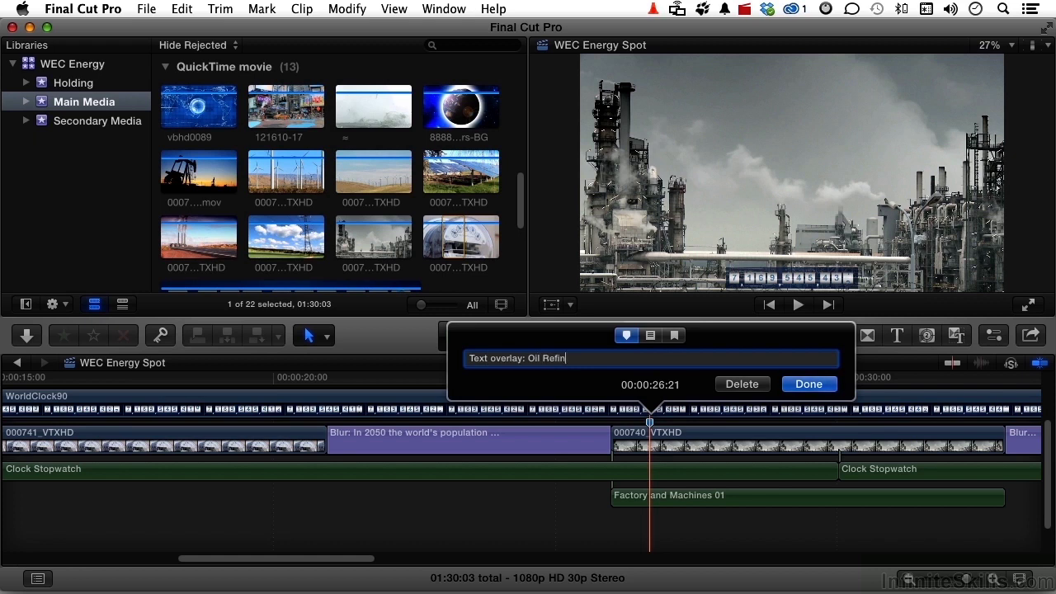
pyautogui.write('ery')
pyautogui.click(804, 386)
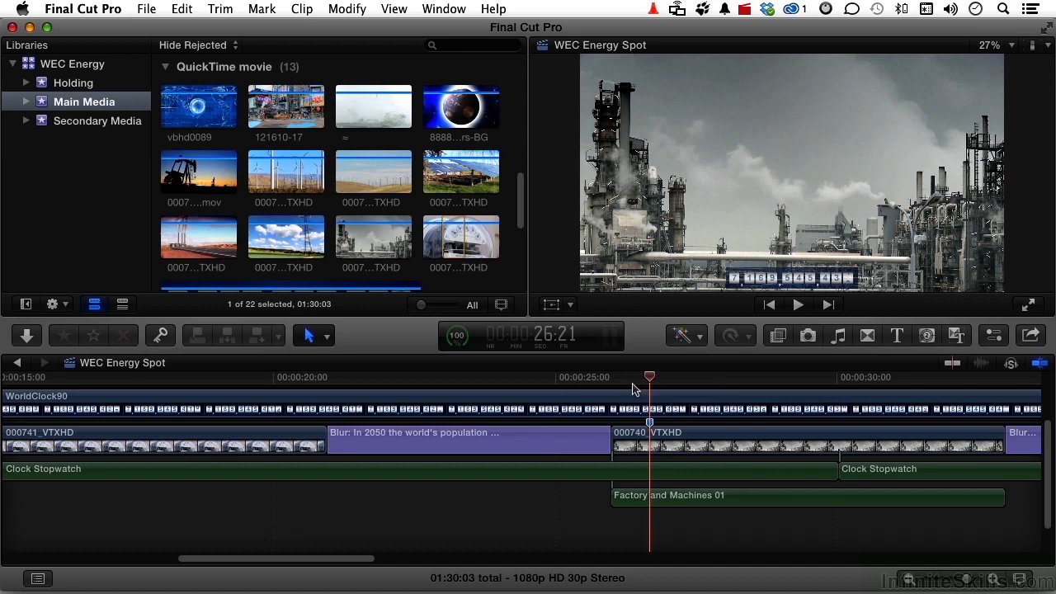
# Add a to-do marker named 'Fix audio' at 26:11 on the Factory and Machines 01 audio clip.
pyautogui.hotkey('shift', 'Left')
pyautogui.click(658, 504)
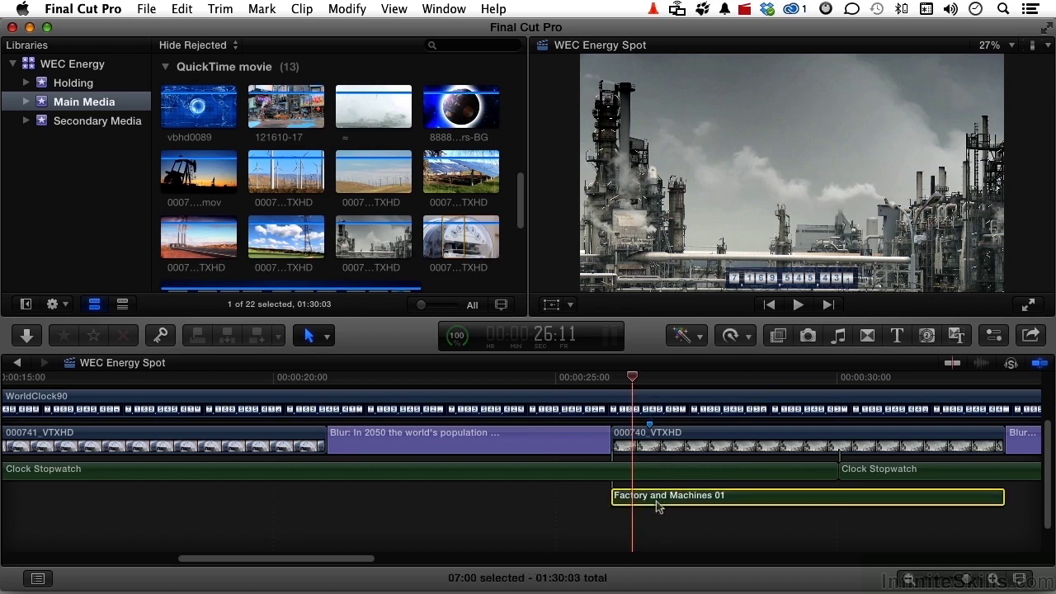
pyautogui.press('m')
pyautogui.press('m')
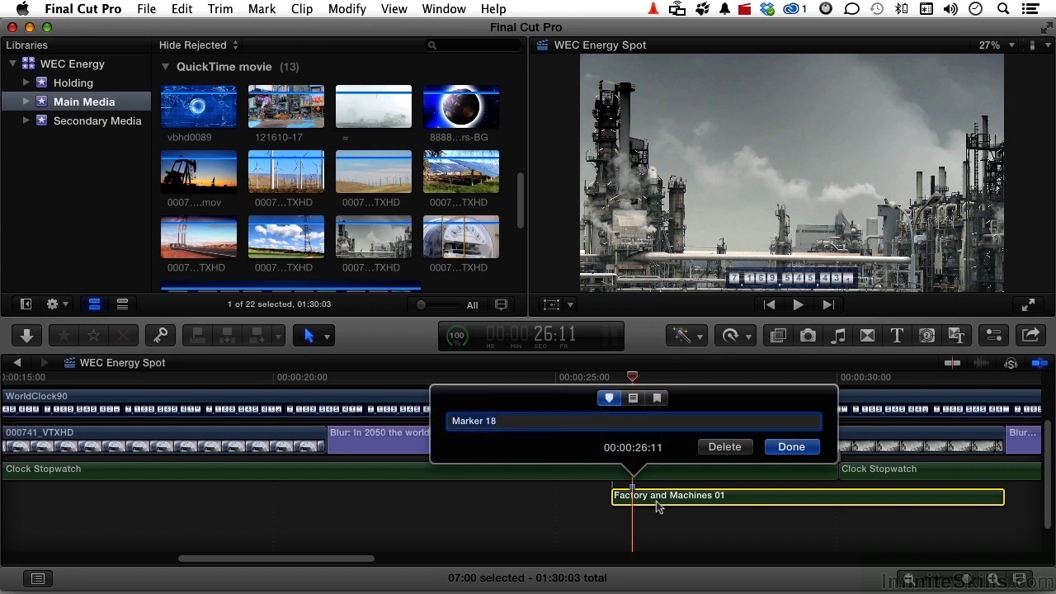
pyautogui.click(634, 399)
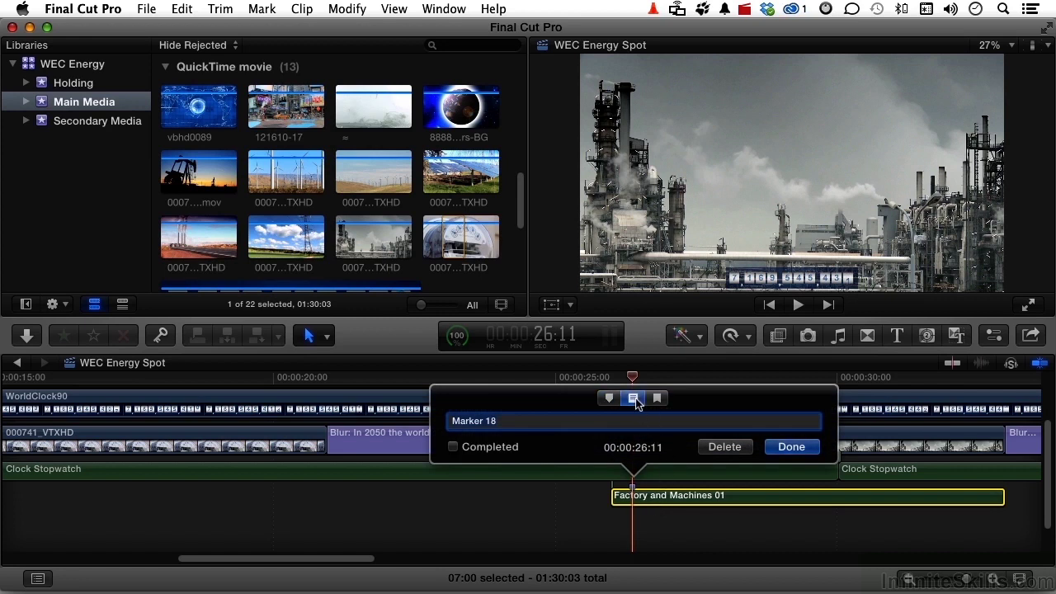
pyautogui.write('Fix audio')
pyautogui.click(789, 448)
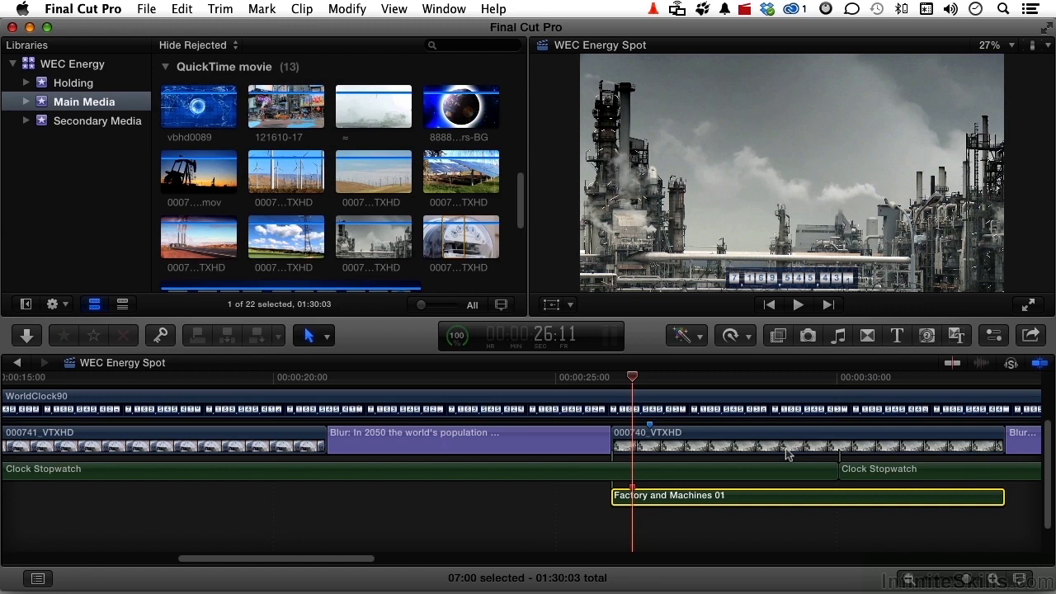
# Place the playhead at exactly 00:00:05:00 and select the New Manhattan clip.
pyautogui.hscroll(-5, 485, 523)
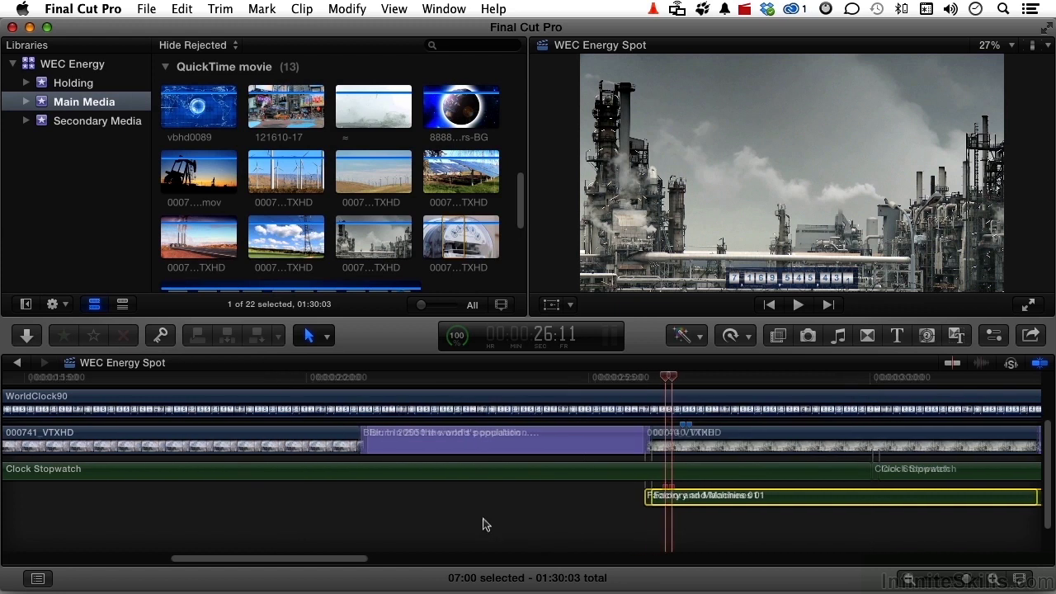
pyautogui.hscroll(-8, 485, 524)
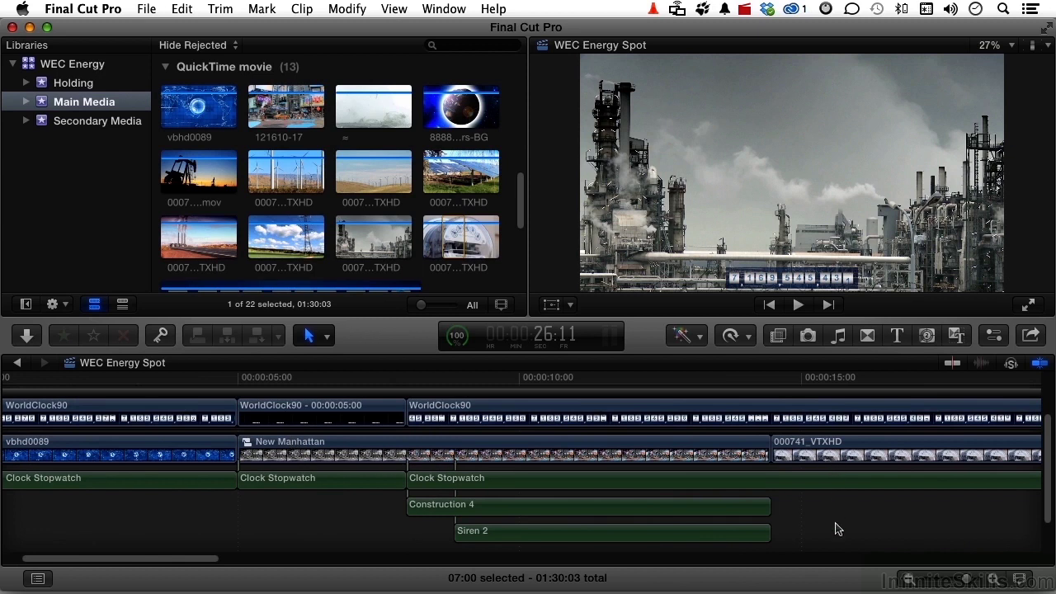
pyautogui.click(274, 378)
pyautogui.moveTo(274, 378); pyautogui.dragTo(243, 378)
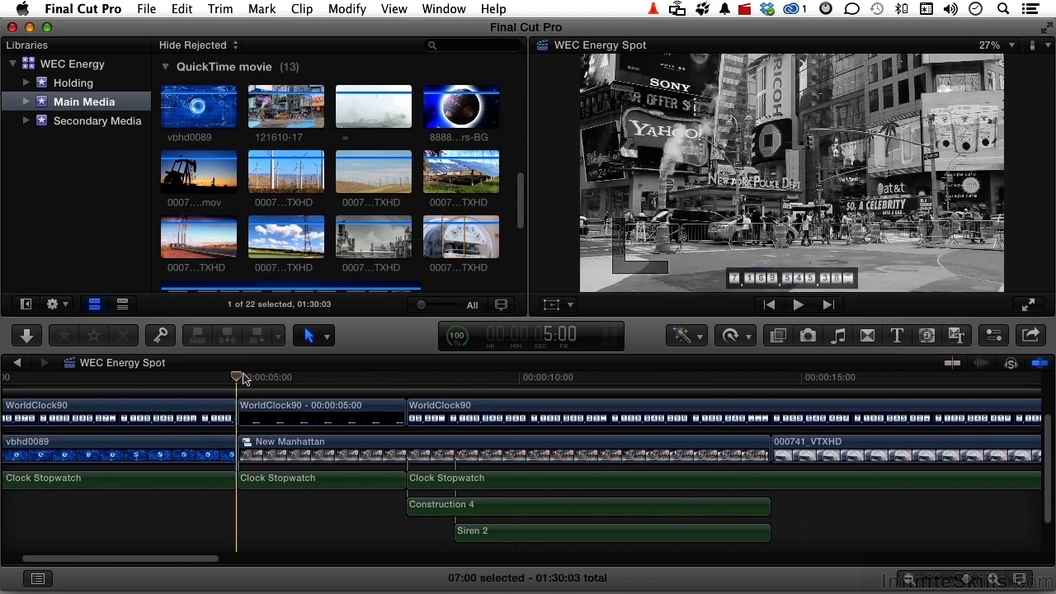
pyautogui.click(272, 446)
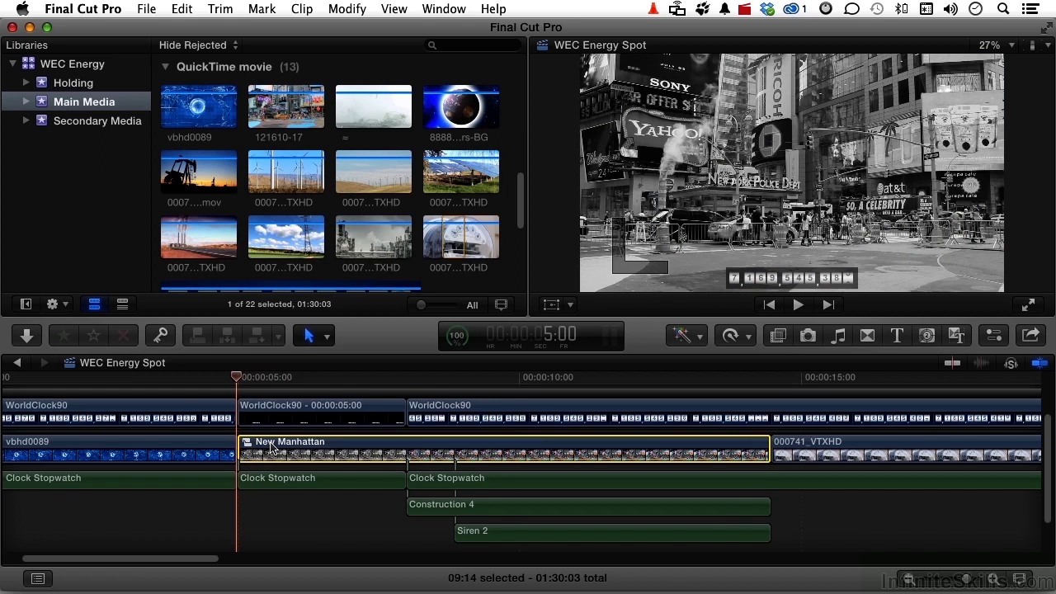
# Add a chapter marker named 'Chapter 1: Manhattan' at 5:00 and select it.
pyautogui.hotkey('alt', 'm')
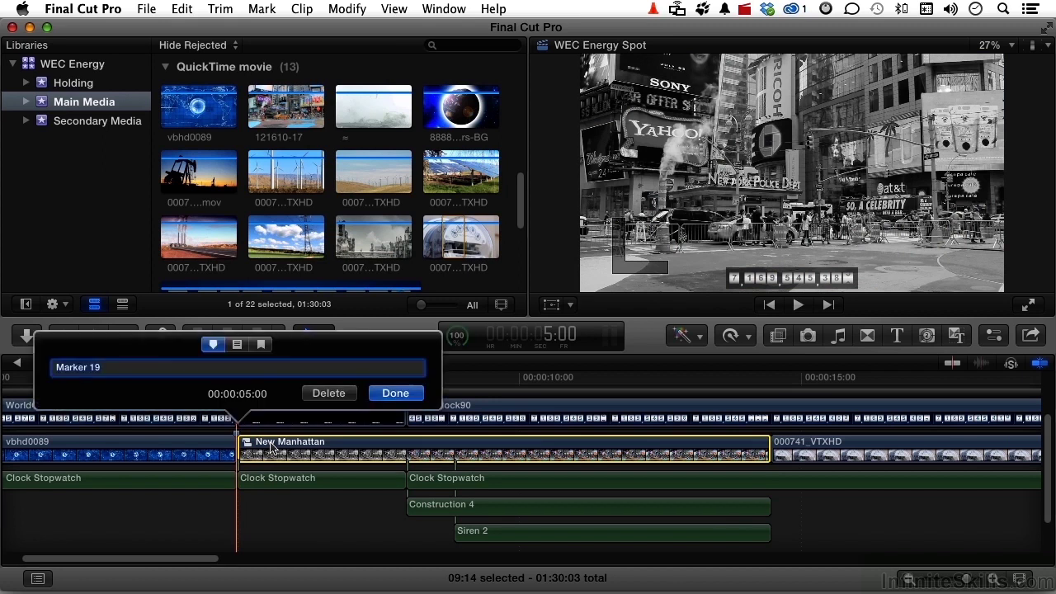
pyautogui.click(262, 343)
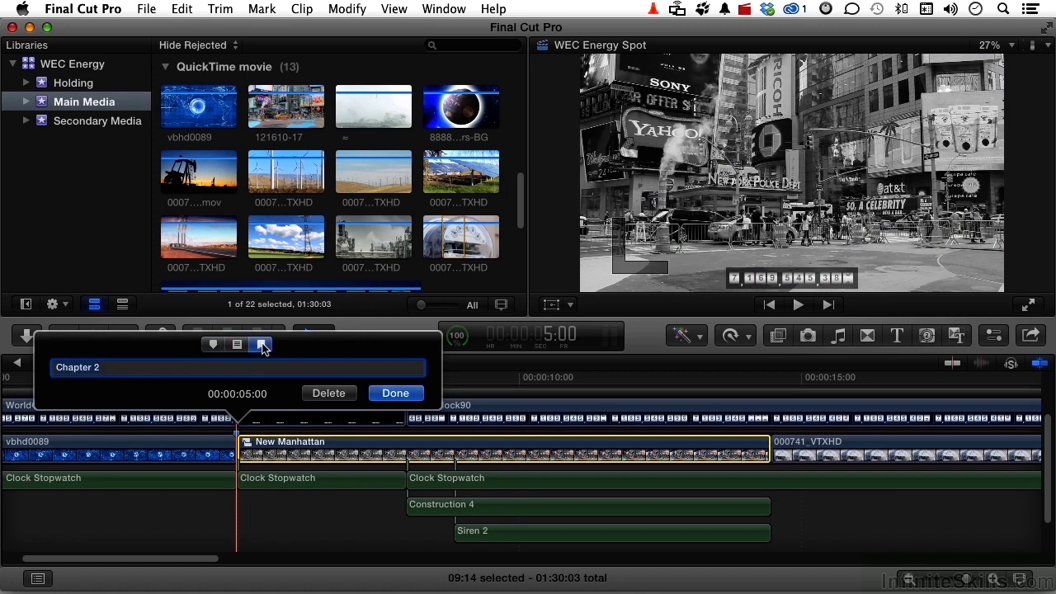
pyautogui.press('BackSpace')
pyautogui.write('1')
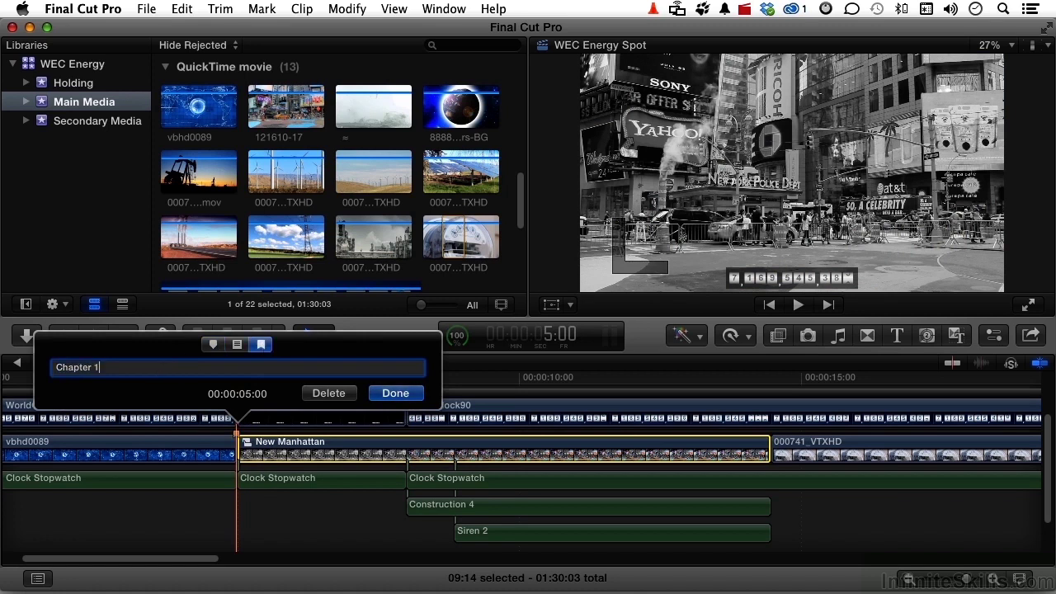
pyautogui.write(': Manhattan')
pyautogui.click(397, 394)
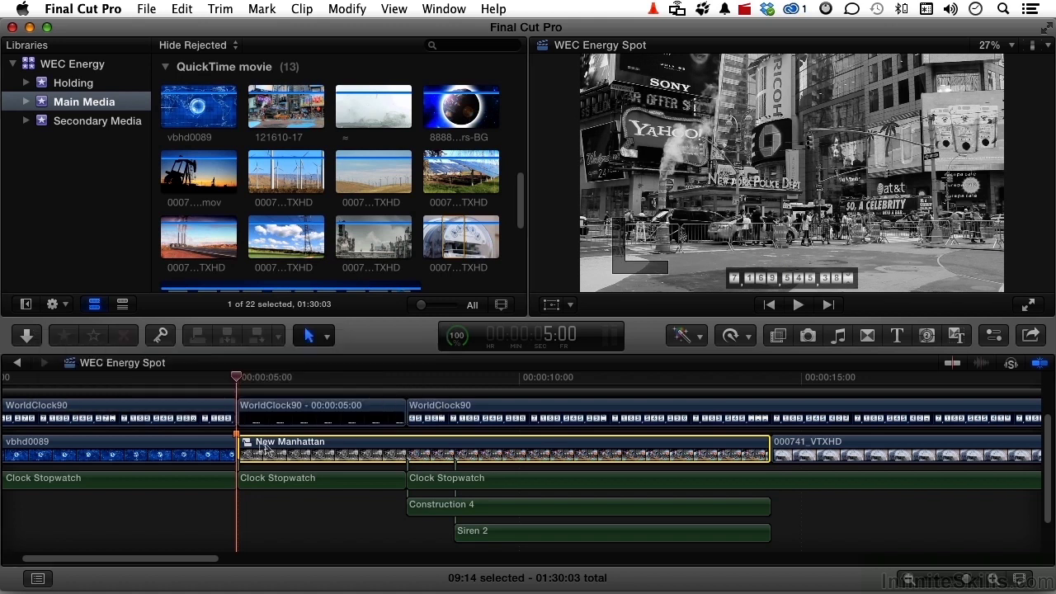
pyautogui.click(238, 436)
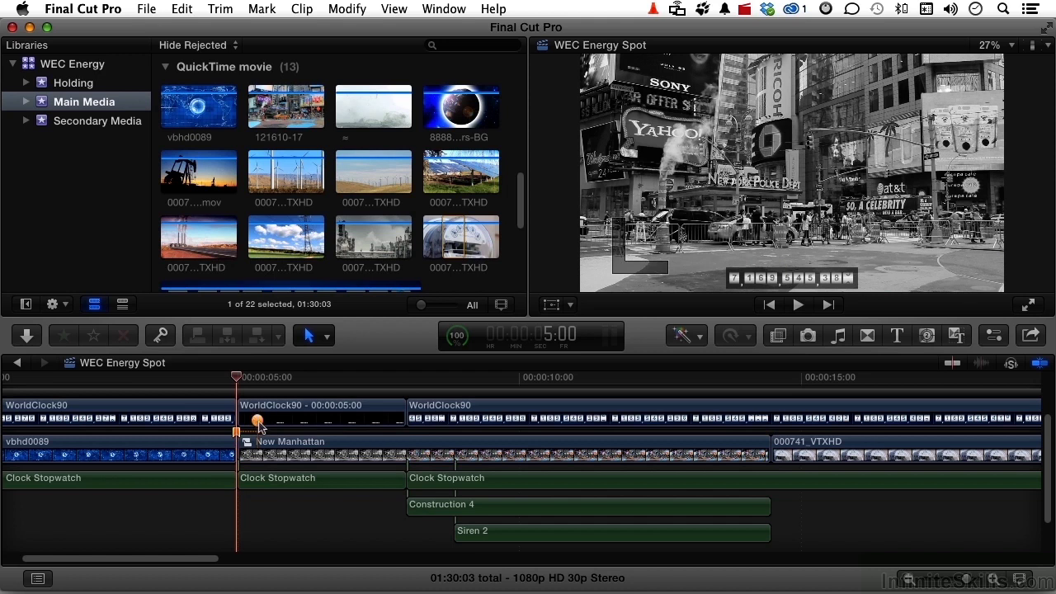
# Move Chapter 1's thumbnail frame to 000741_VTXHD's start, then select that clip at 14:14.
pyautogui.moveTo(260, 425); pyautogui.dragTo(785, 430)
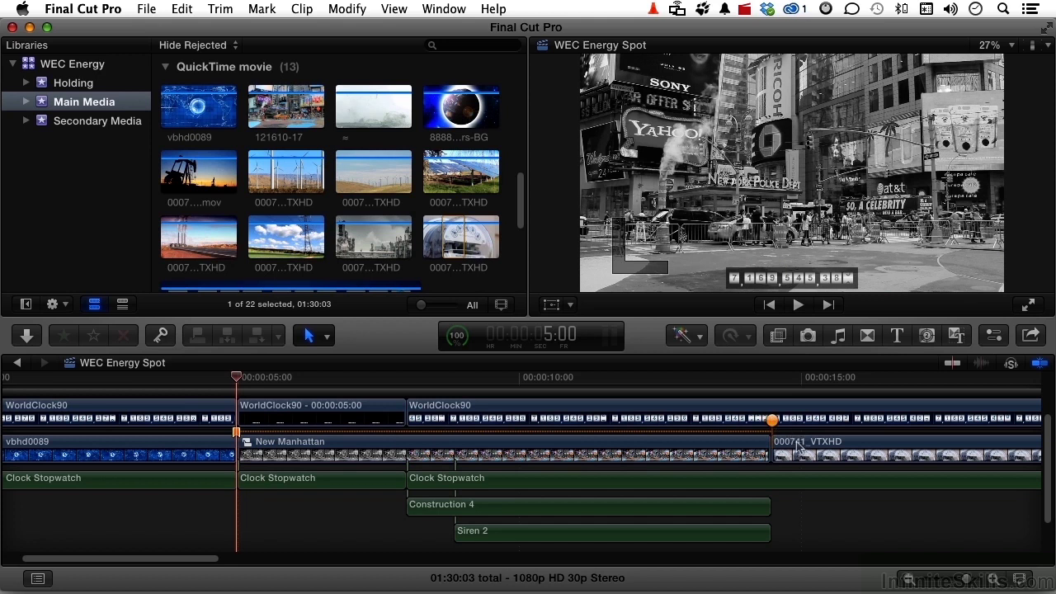
pyautogui.click(798, 445)
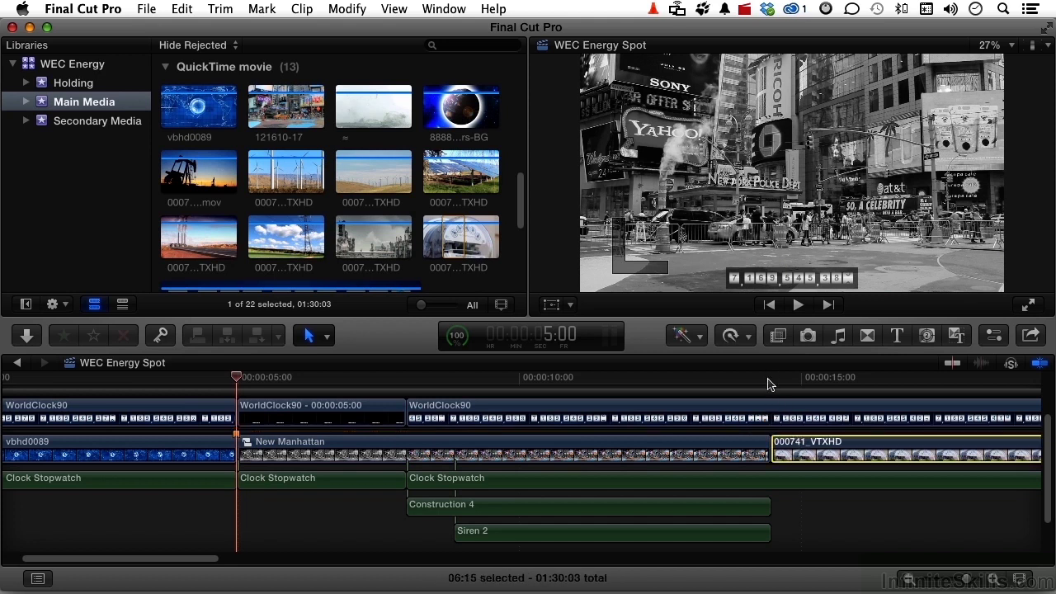
pyautogui.click(768, 382)
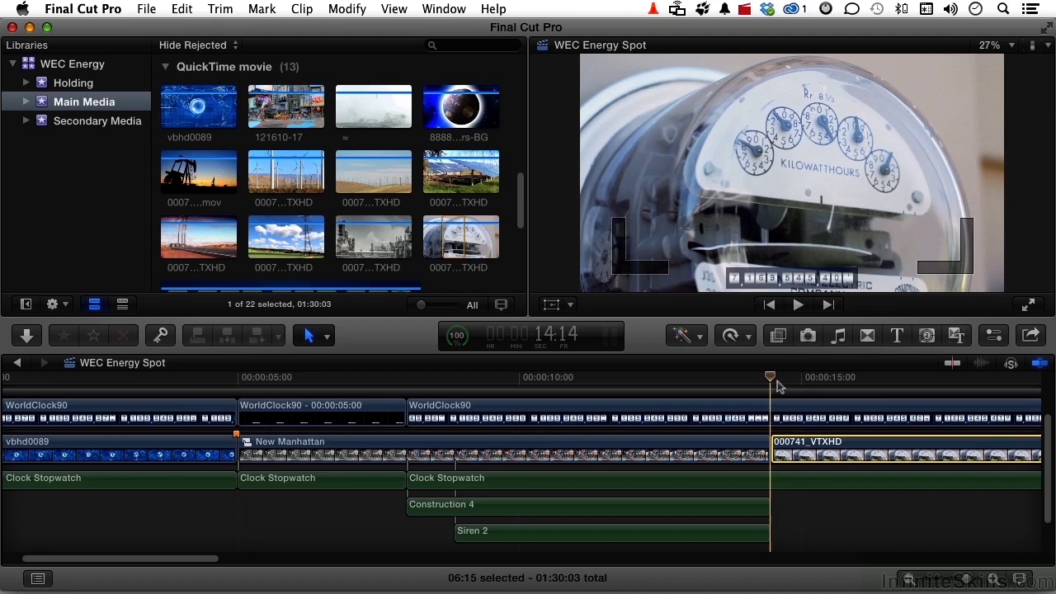
# Add a 'Chapter 2: Power Meter' chapter marker at 14:14 and drag its thumbnail frame later.
pyautogui.hotkey('alt', 'm')
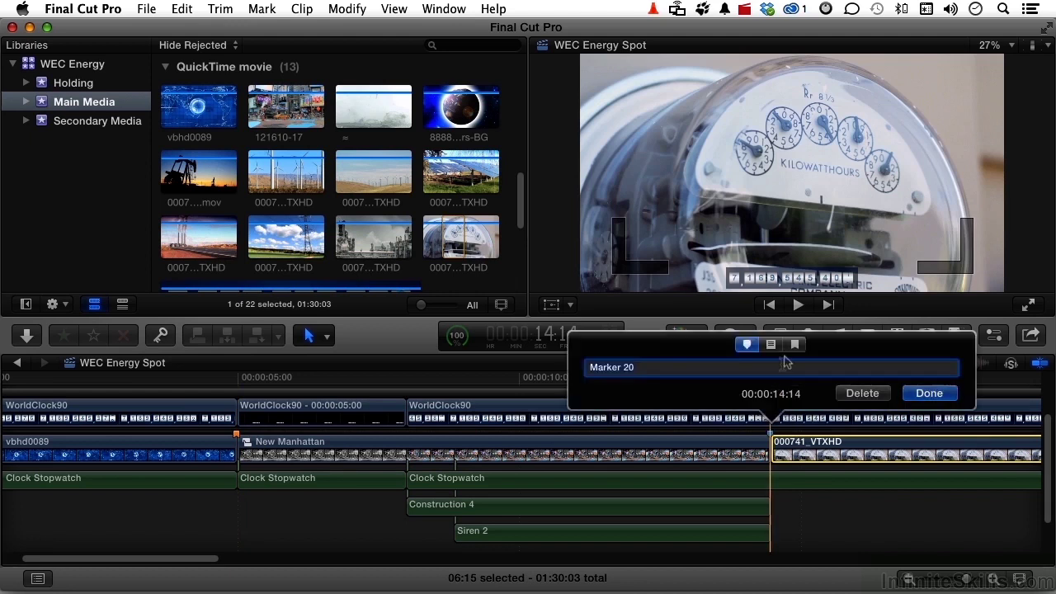
pyautogui.click(795, 344)
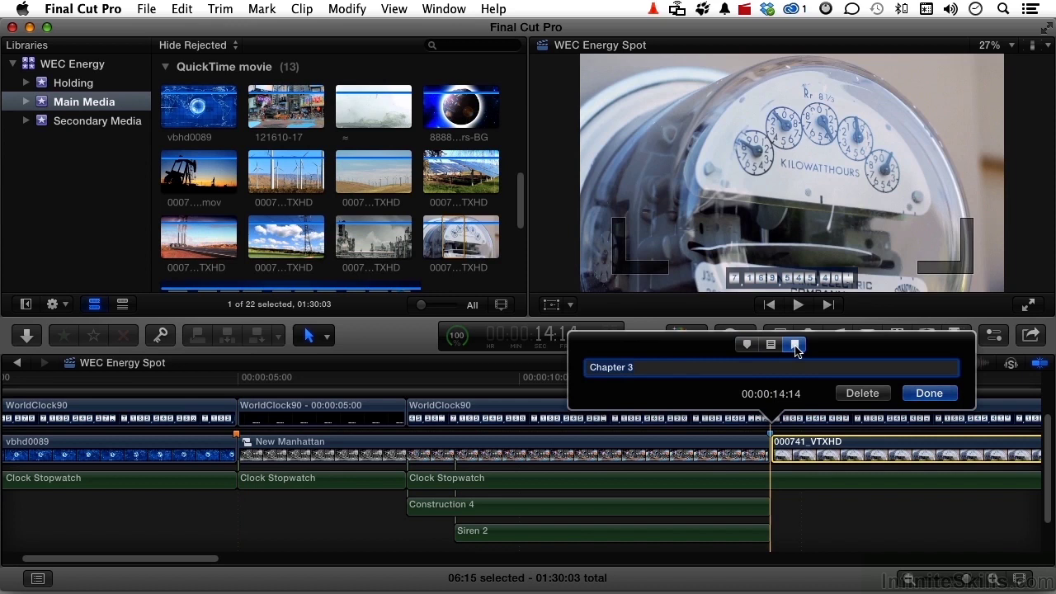
pyautogui.click(674, 376)
pyautogui.press('BackSpace')
pyautogui.write('2: Po')
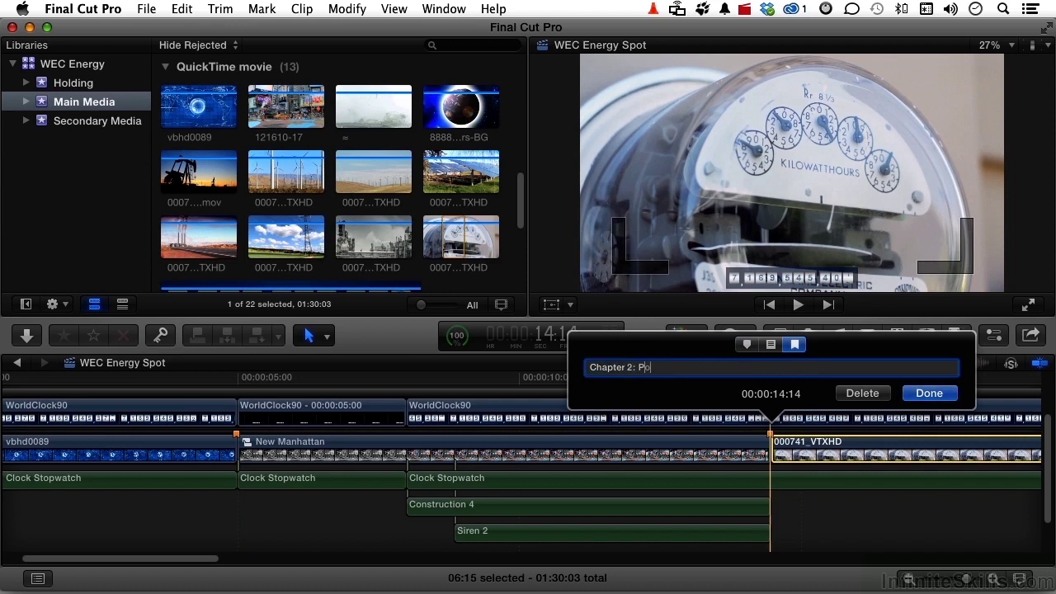
pyautogui.write('wer Meter')
pyautogui.click(926, 394)
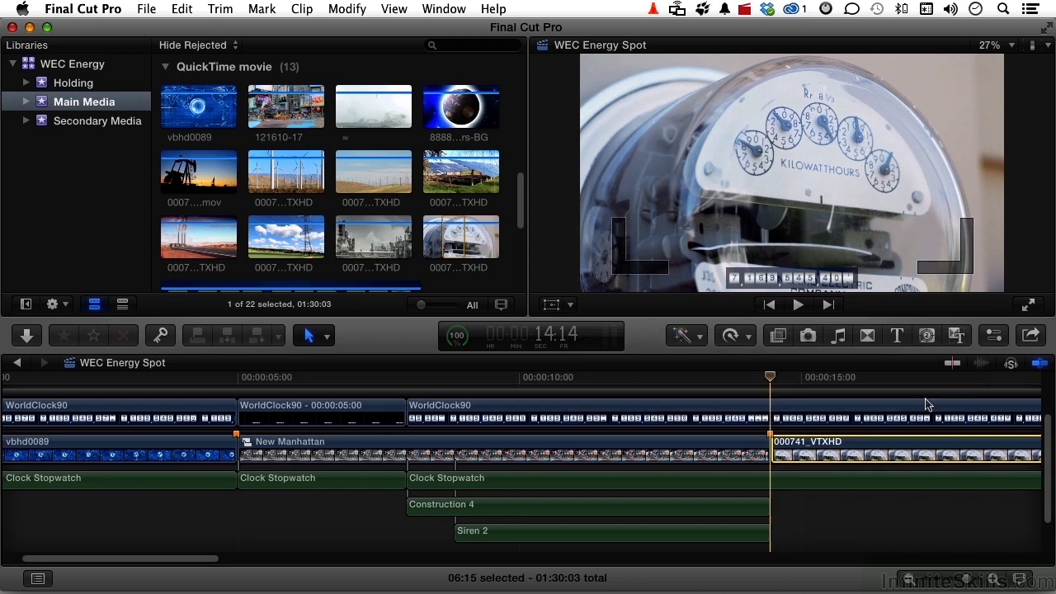
pyautogui.hscroll(5, 925, 404)
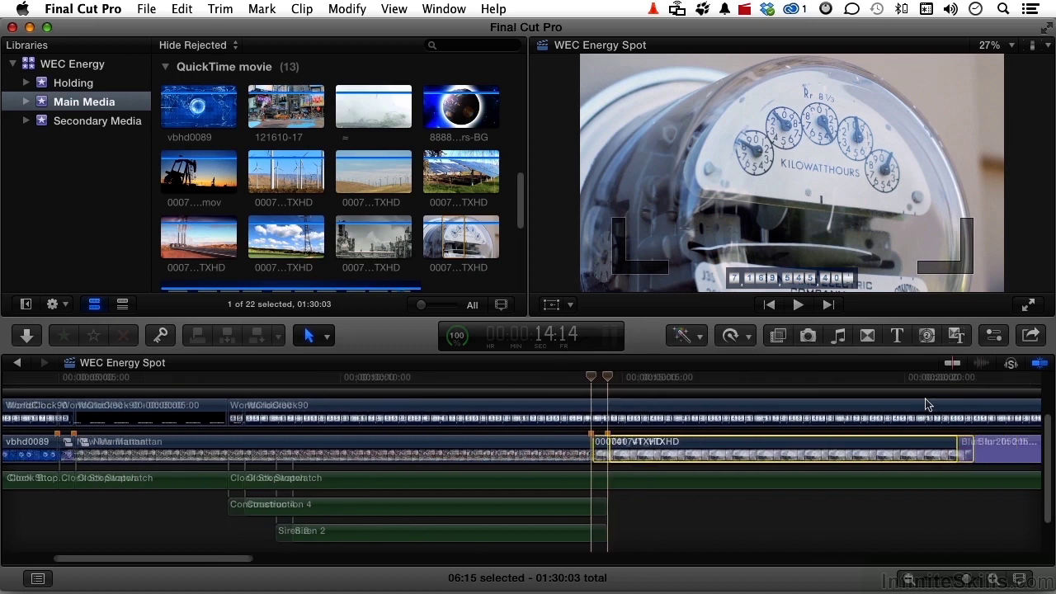
pyautogui.moveTo(501, 435)
pyautogui.mouseDown()
pyautogui.moveTo(523, 424)
pyautogui.moveTo(868, 415)
pyautogui.mouseUp()
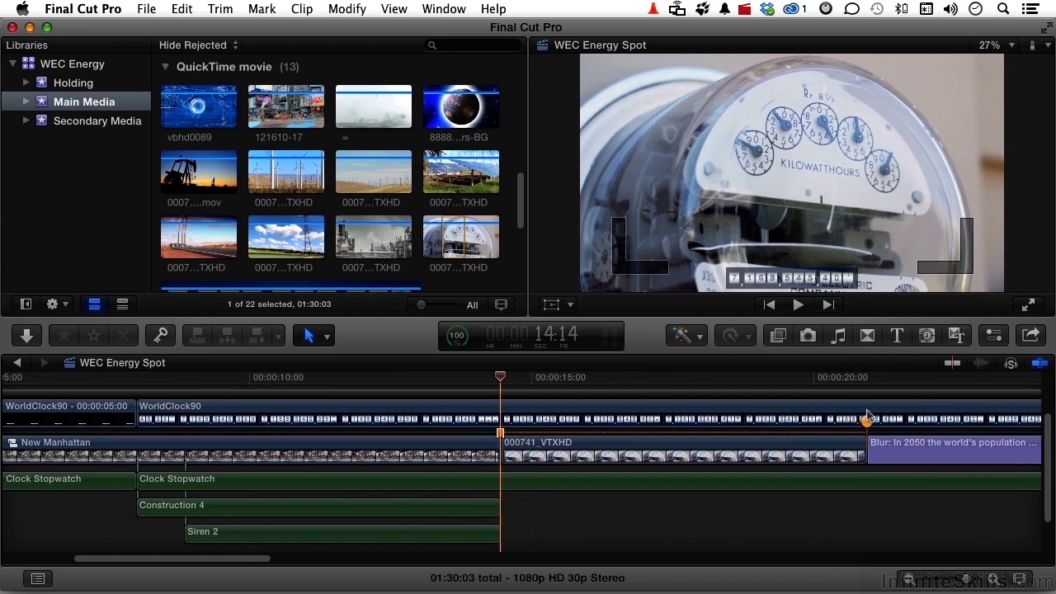